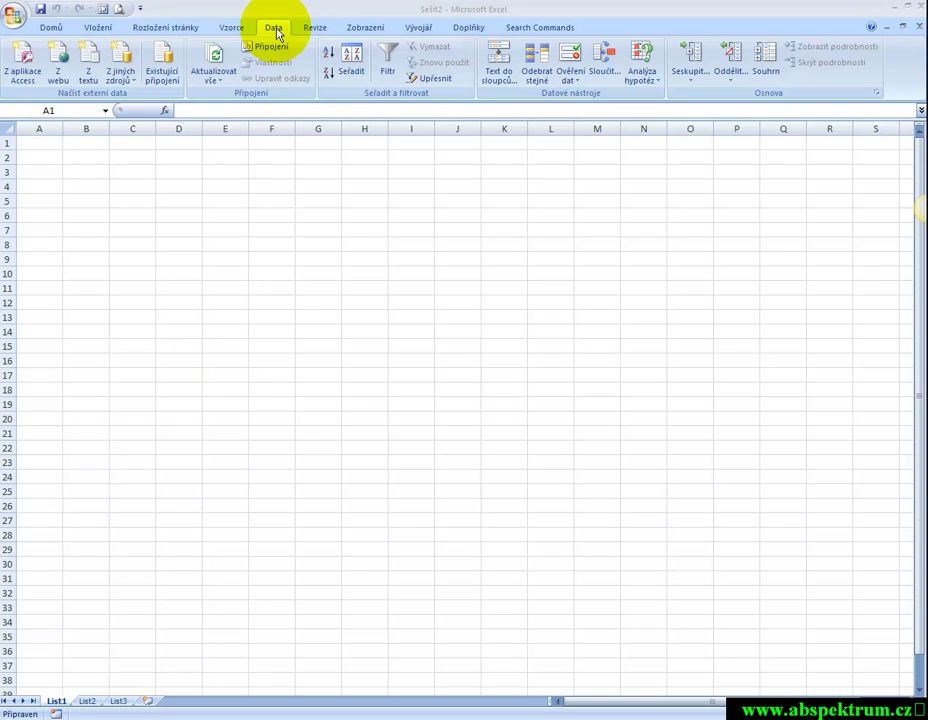
left_click(58, 66)
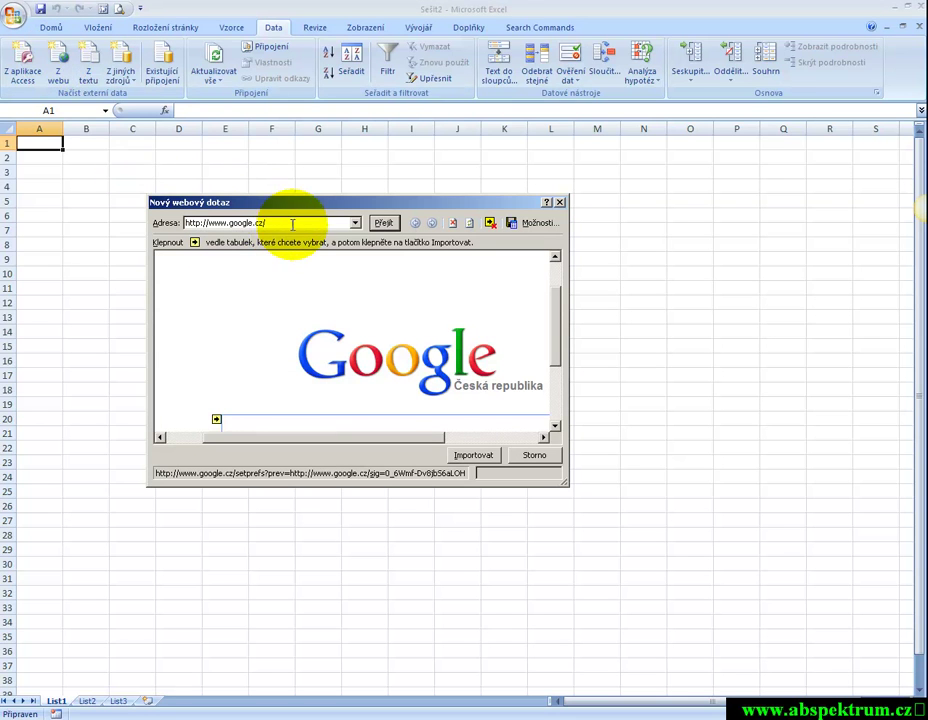
left_click_drag(290, 222, 162, 220)
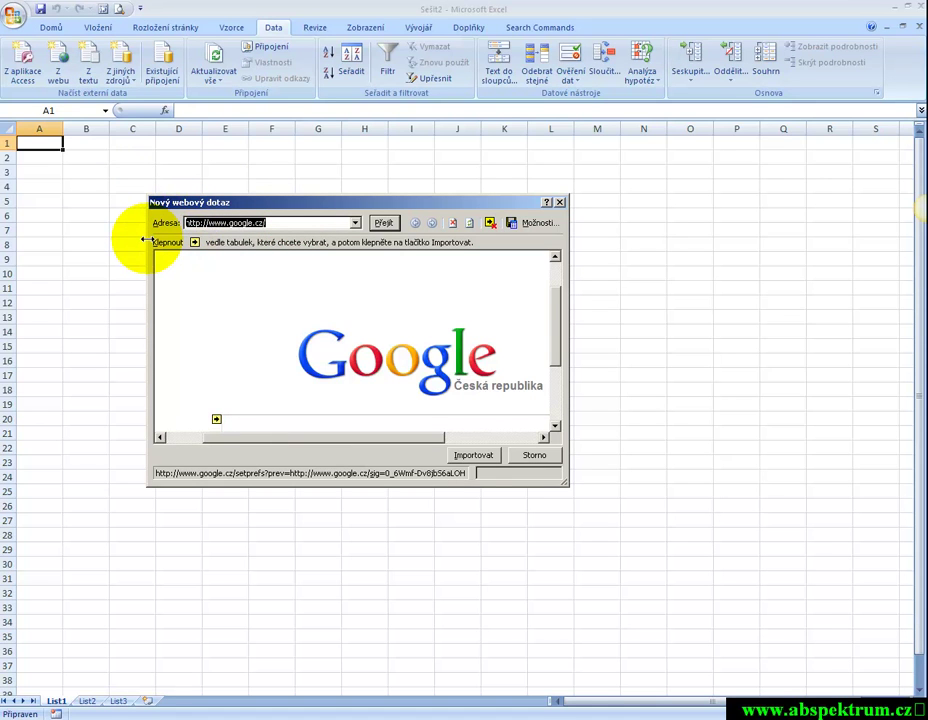
type("www.cnb.cz")
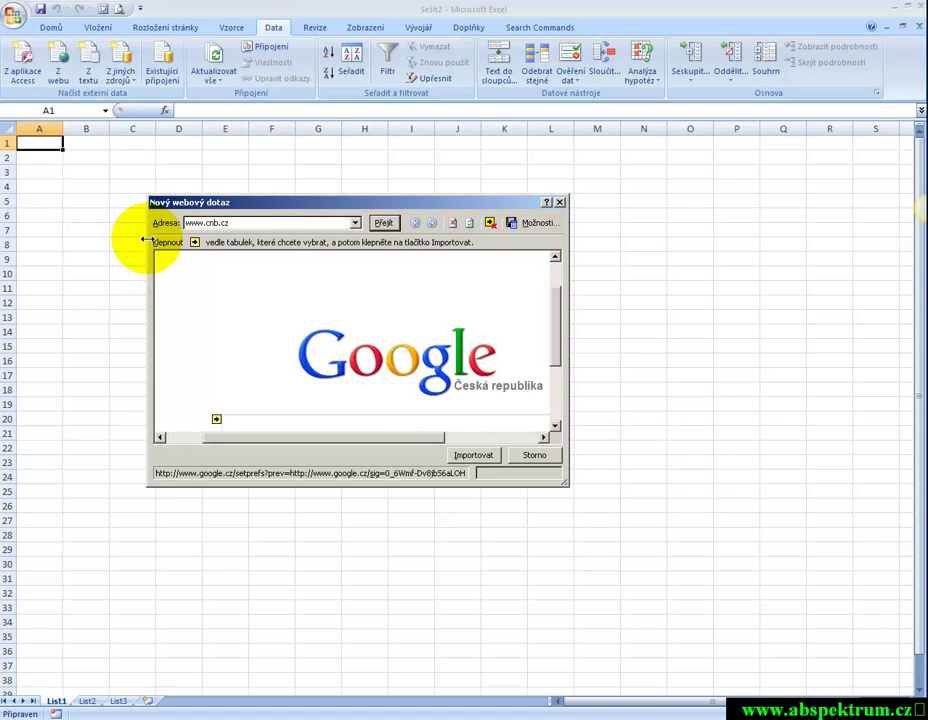
left_click(389, 226)
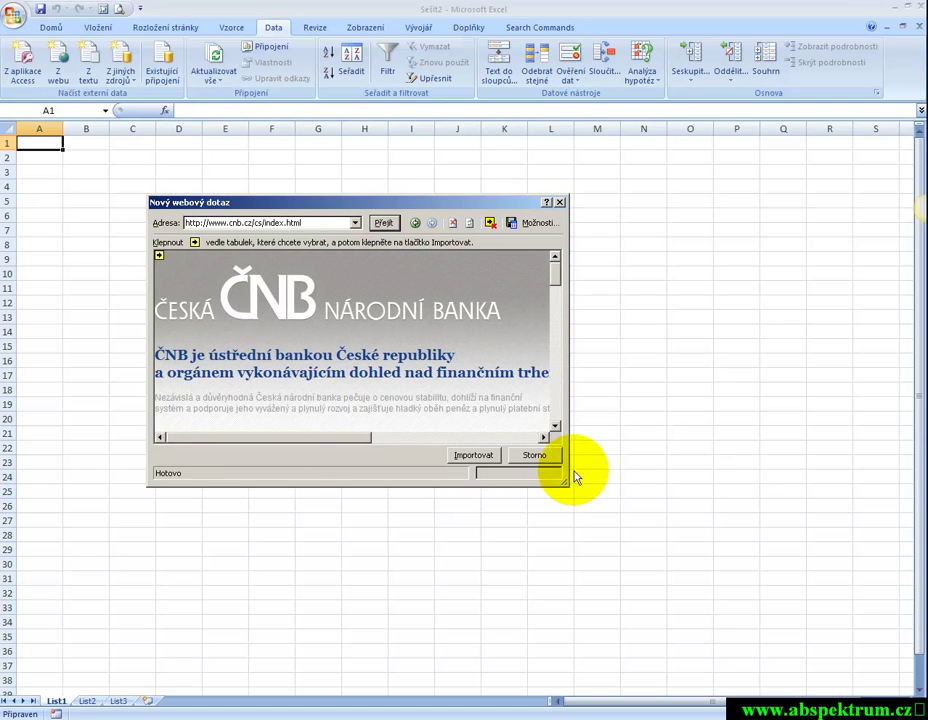
Step: Enlarge the query window and browse Finanční trhy > Devizový trh > Kurzy devizového trhu – roční historie
mouse_move(563, 481)
left_mouse_down()
mouse_move(735, 549)
mouse_move(903, 678)
left_mouse_up()
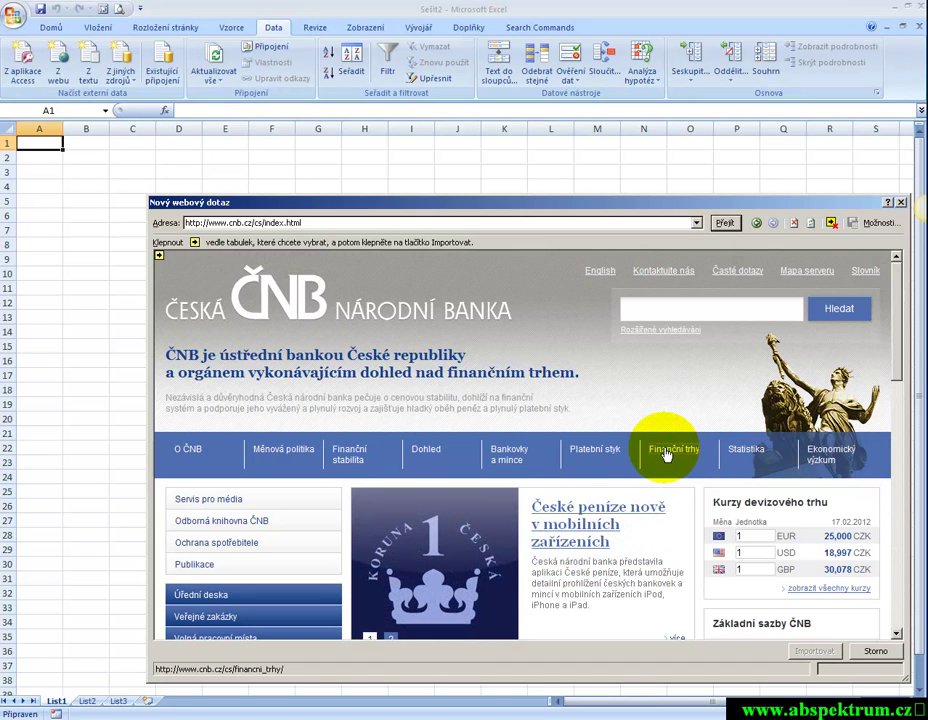
left_click(666, 453)
left_click(199, 432)
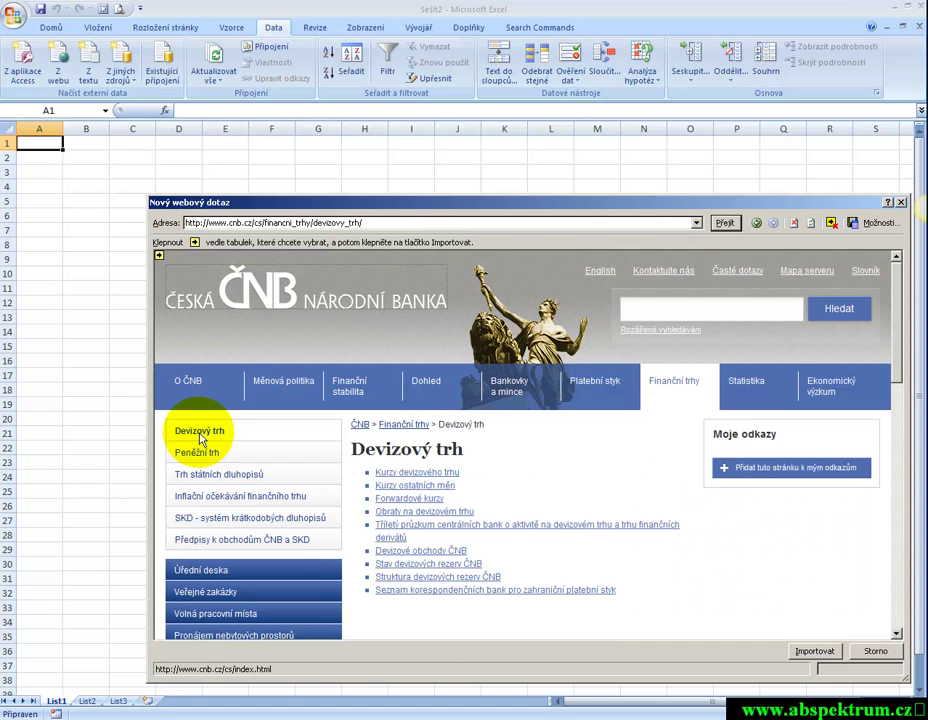
left_click(416, 474)
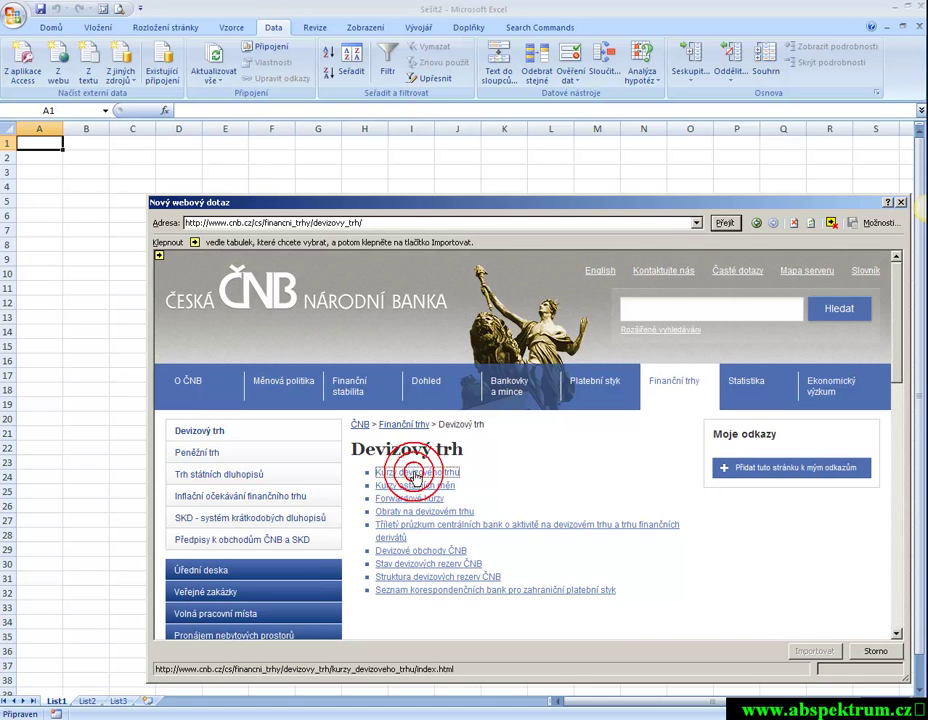
left_click(416, 473)
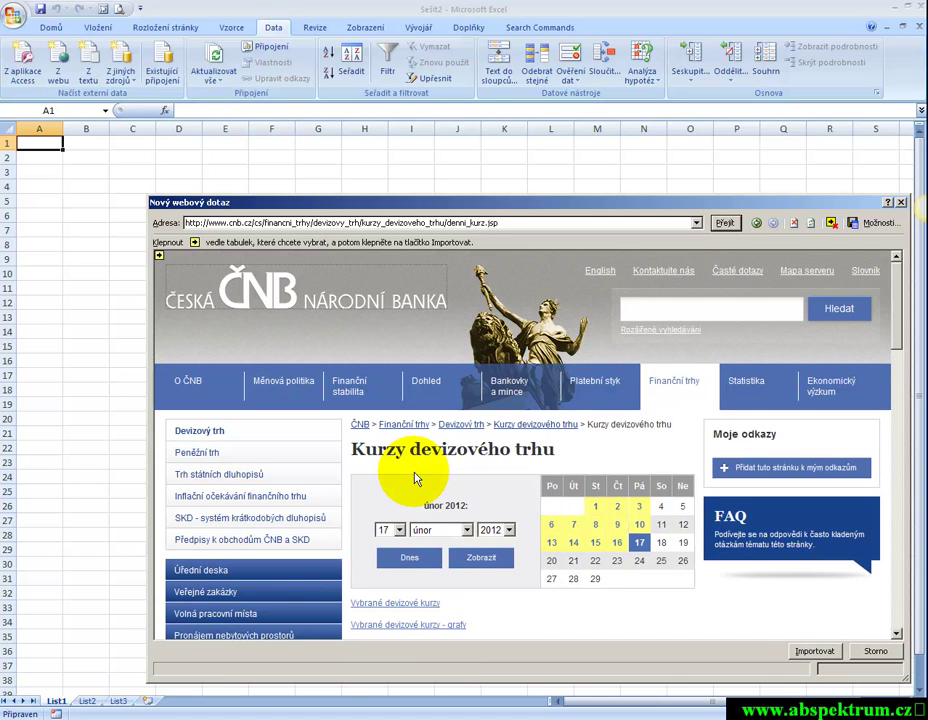
scroll(418, 500, "down", 3)
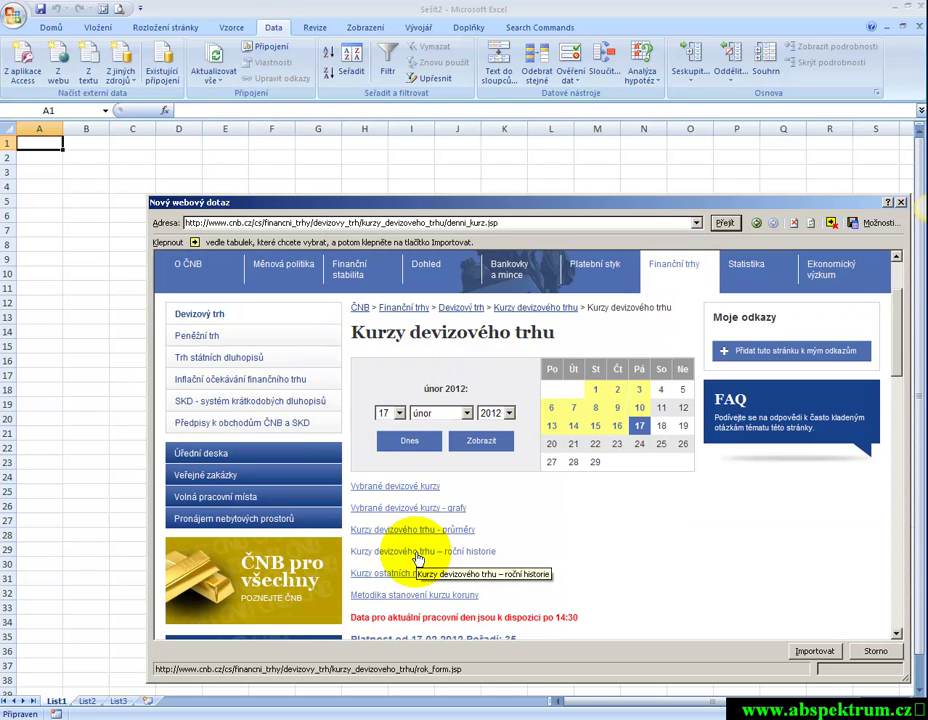
left_click(418, 553)
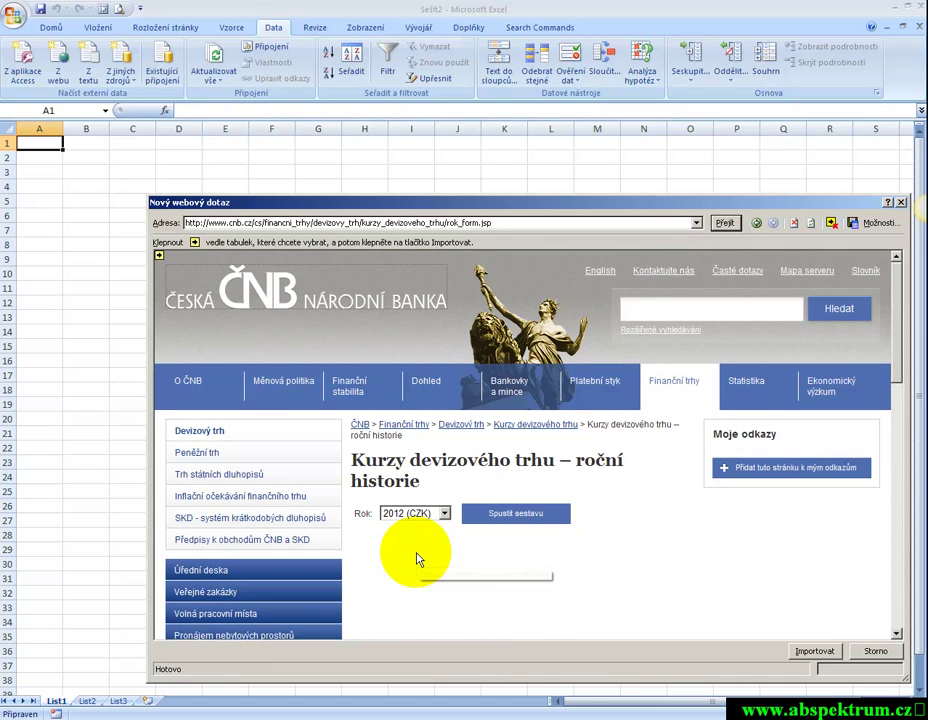
Step: Run the 2012 (CZK) yearly report and mark its rate table for import
left_click(444, 513)
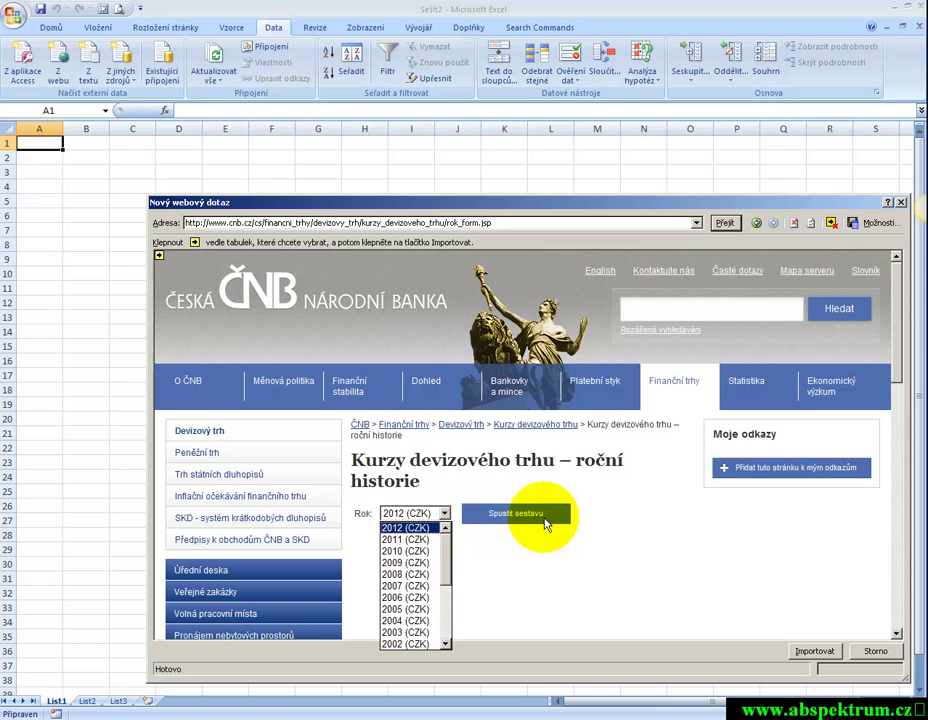
left_click(527, 520)
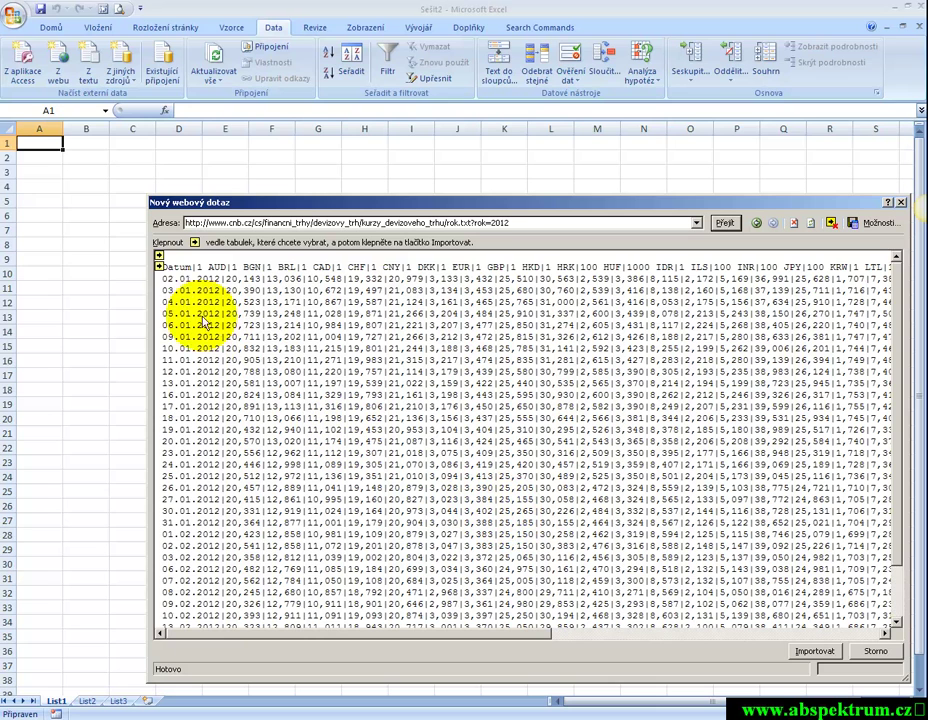
left_click(160, 270)
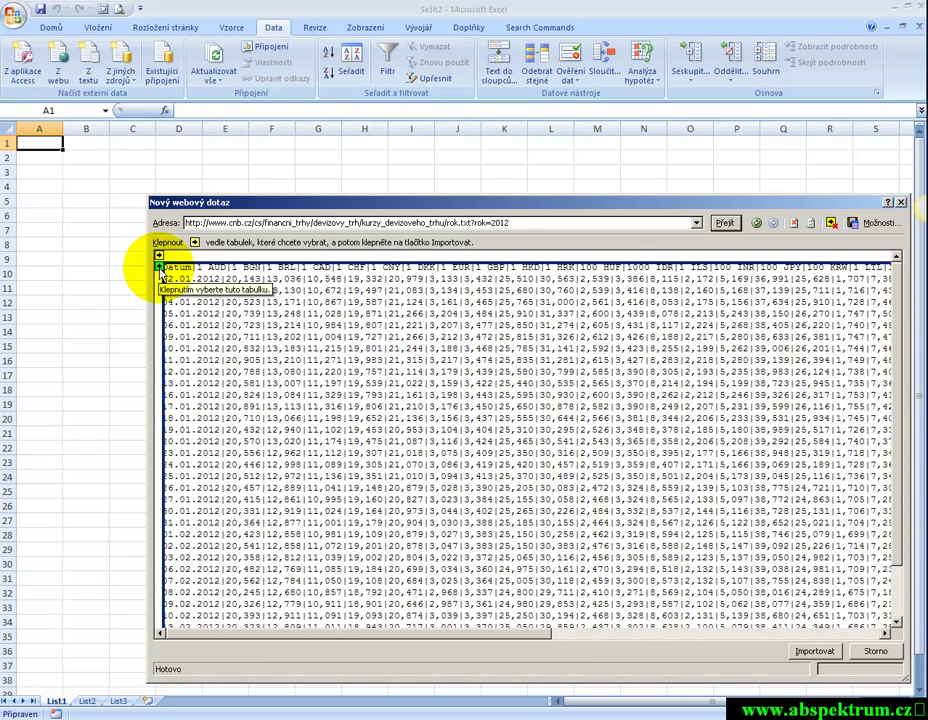
left_click(159, 268)
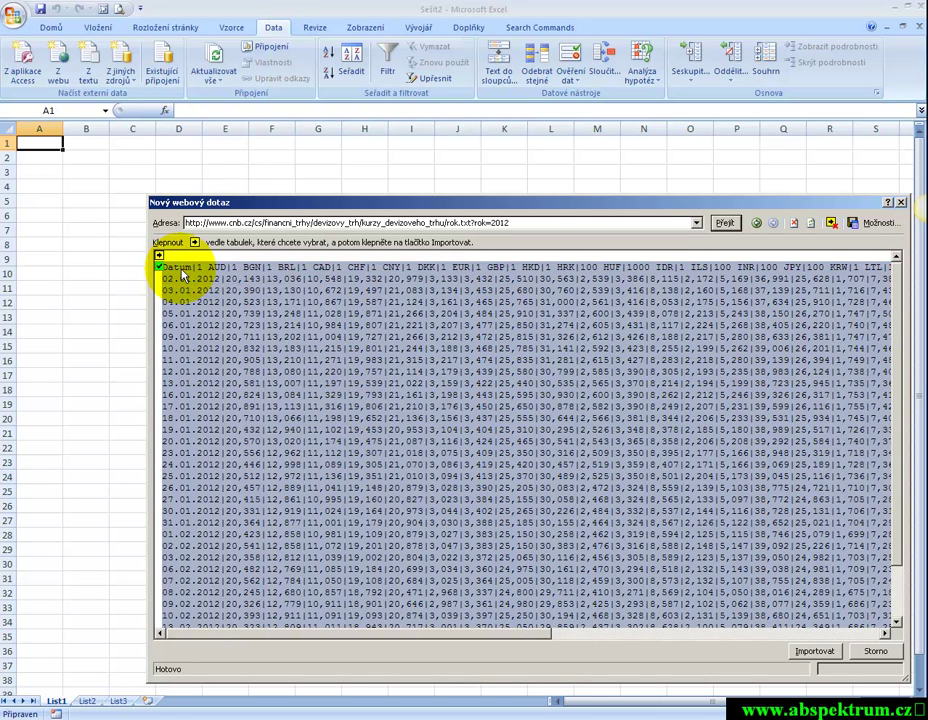
Step: Import the marked 2012 rate table into the existing sheet at $A$1
left_click(812, 652)
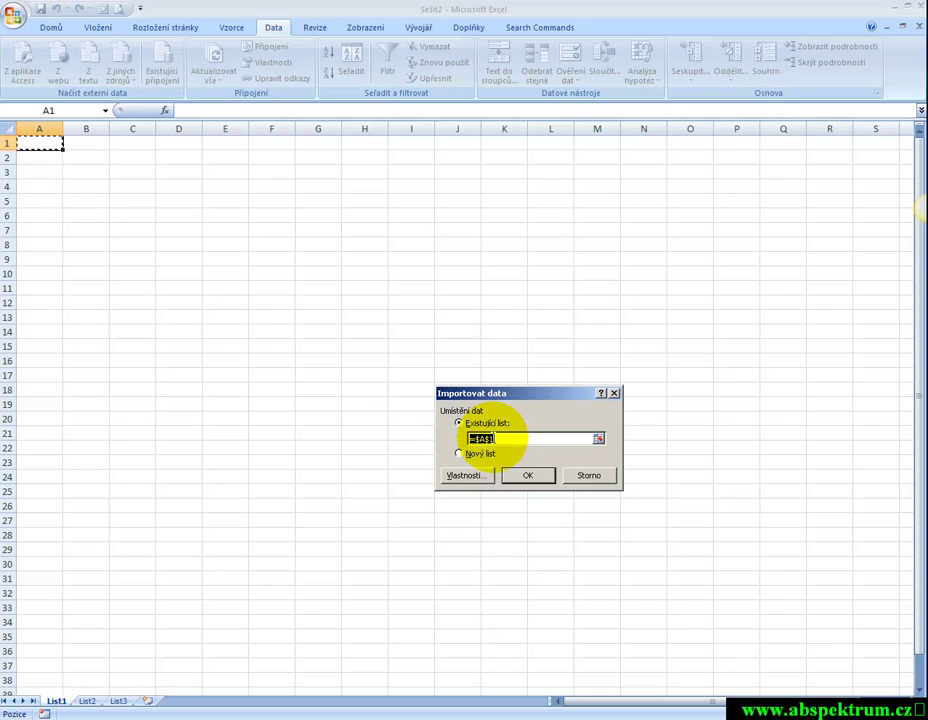
left_click(530, 476)
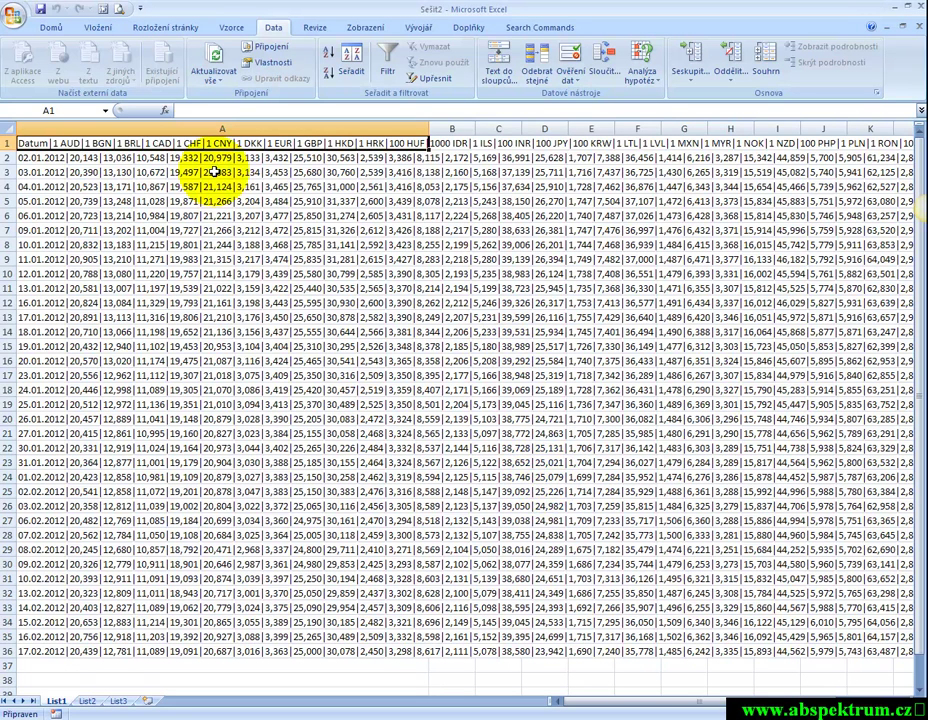
Step: Confirm B1–D1 are empty and A1 holds the whole pipe-separated header, then select column A
left_click(453, 143)
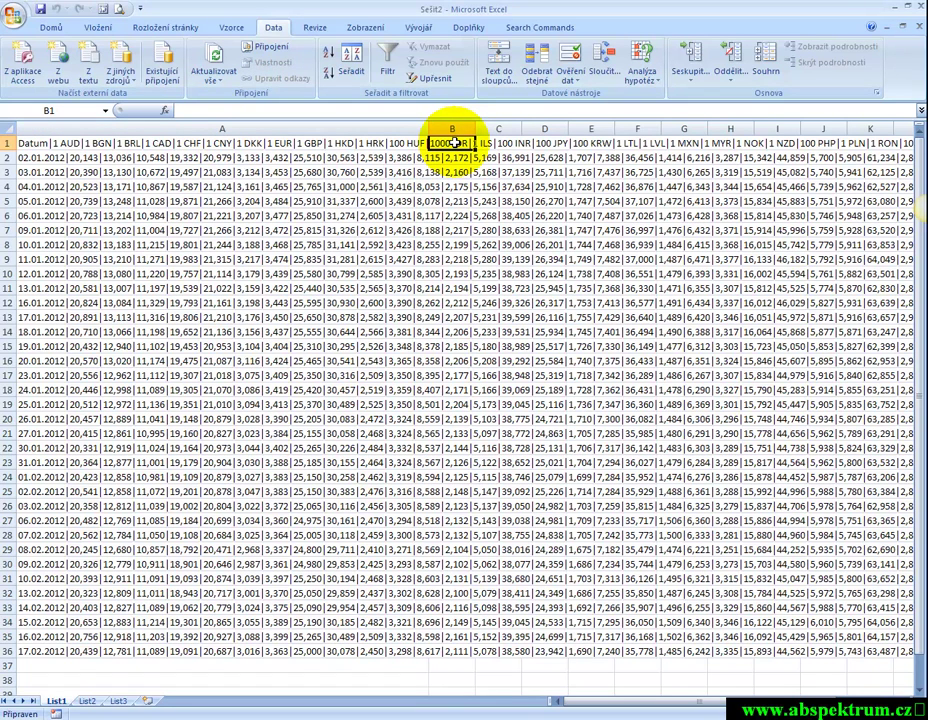
left_click(505, 143)
left_click(562, 143)
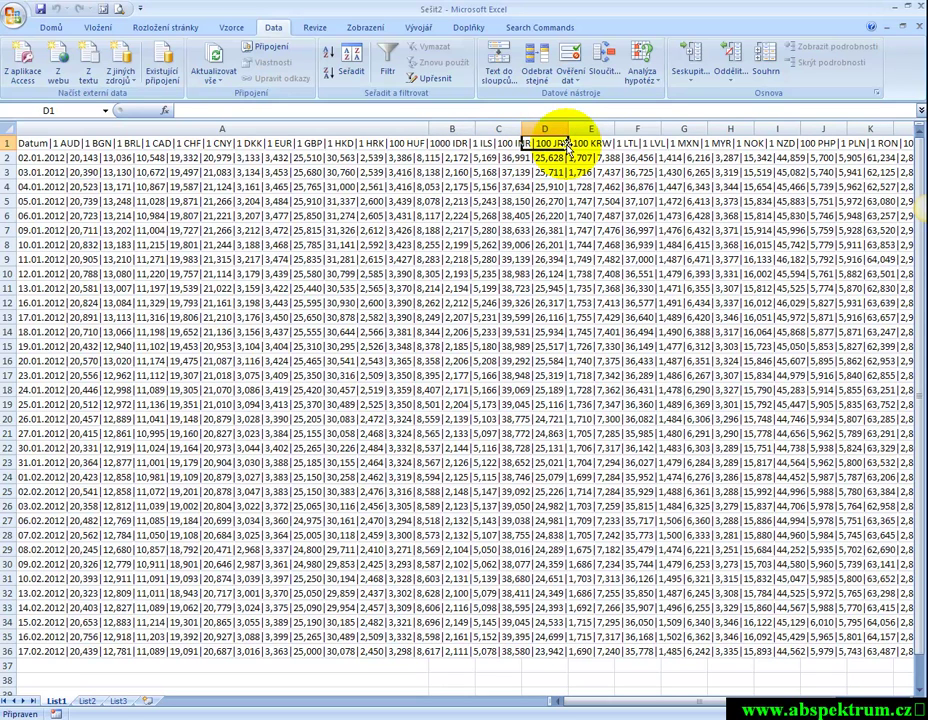
left_click(47, 143)
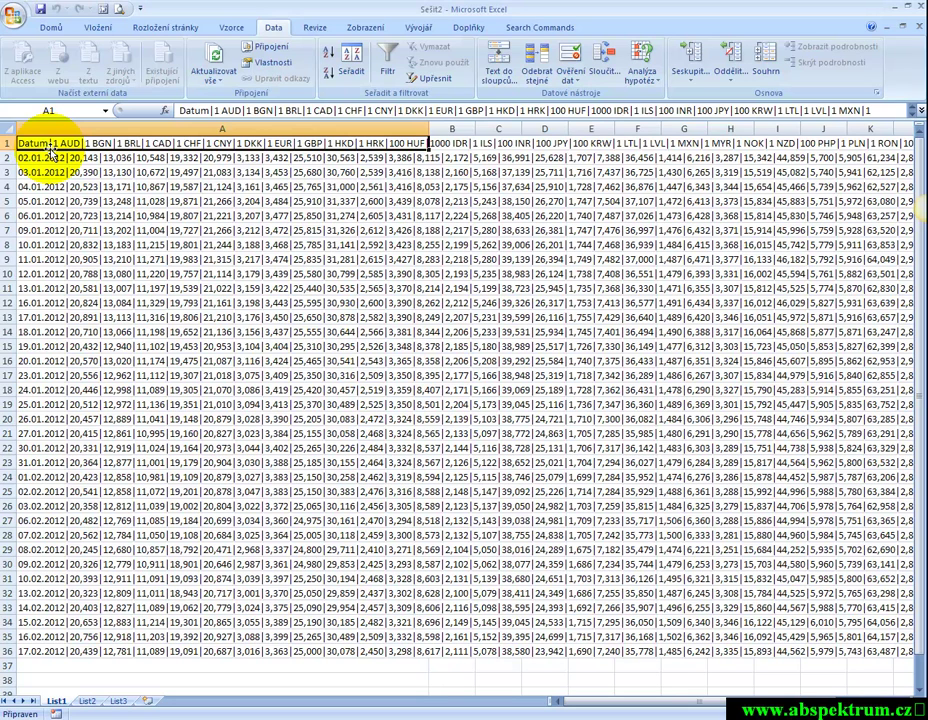
left_click_drag(181, 110, 722, 103)
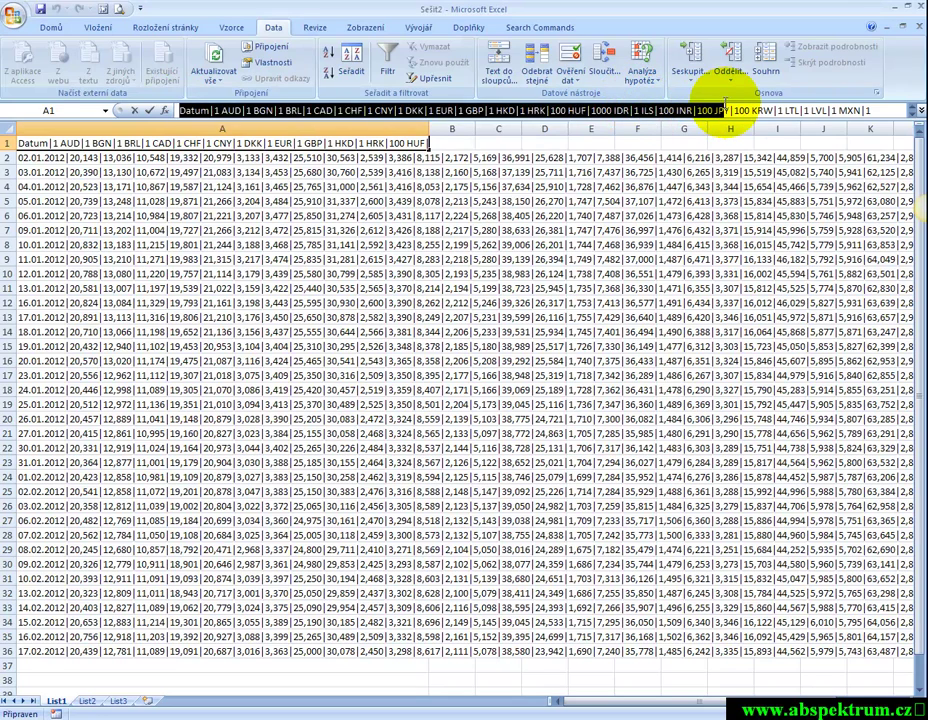
left_click(167, 127)
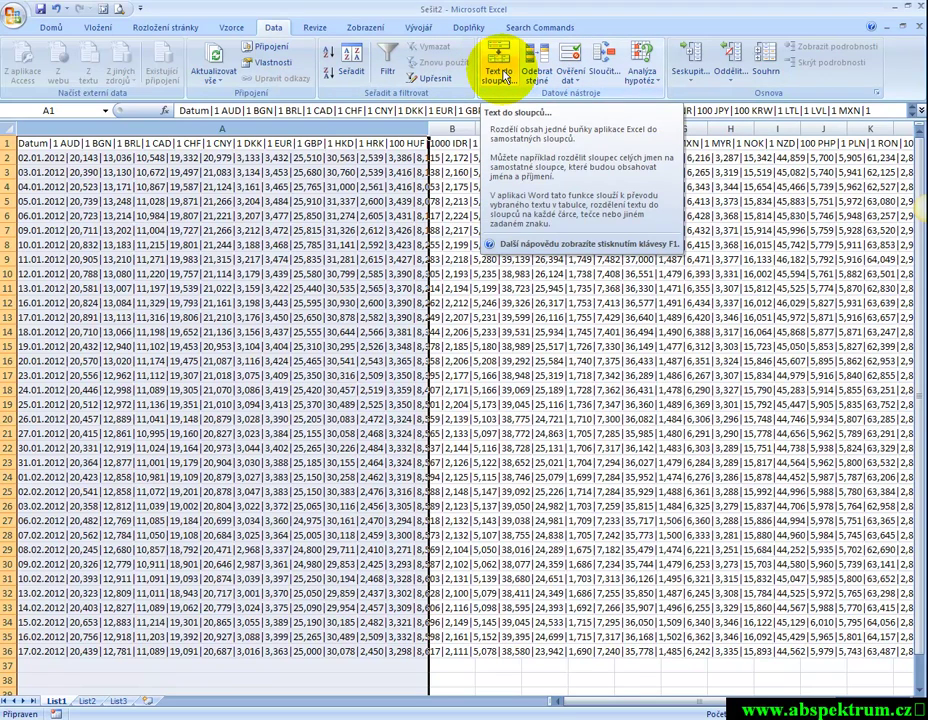
Step: Set up Text to Columns as delimited with | as the custom separator, previewing the split currency columns
left_click(500, 73)
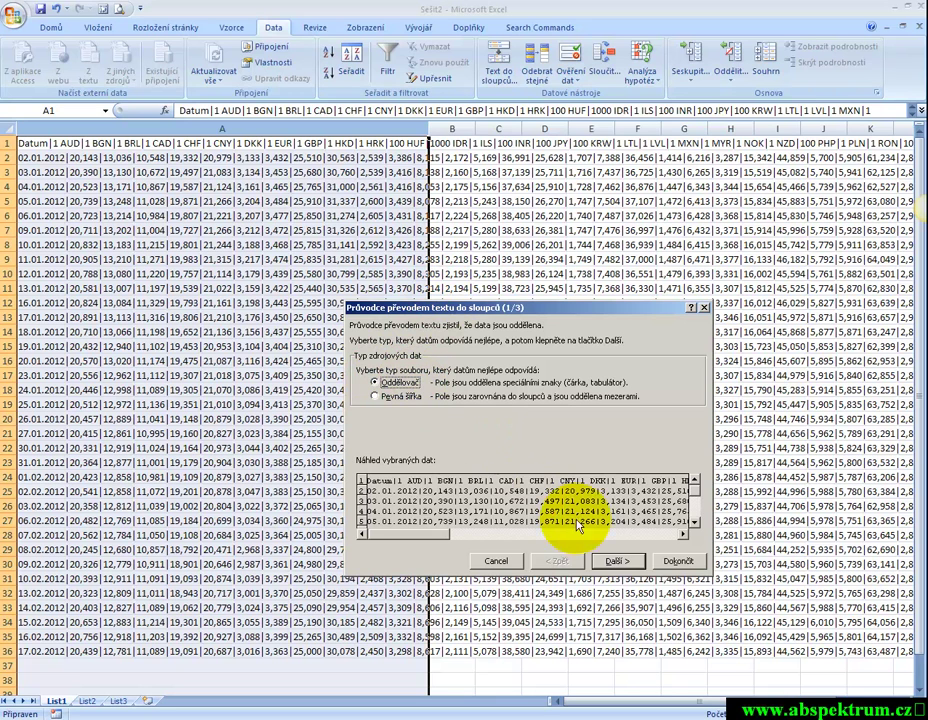
left_click(613, 560)
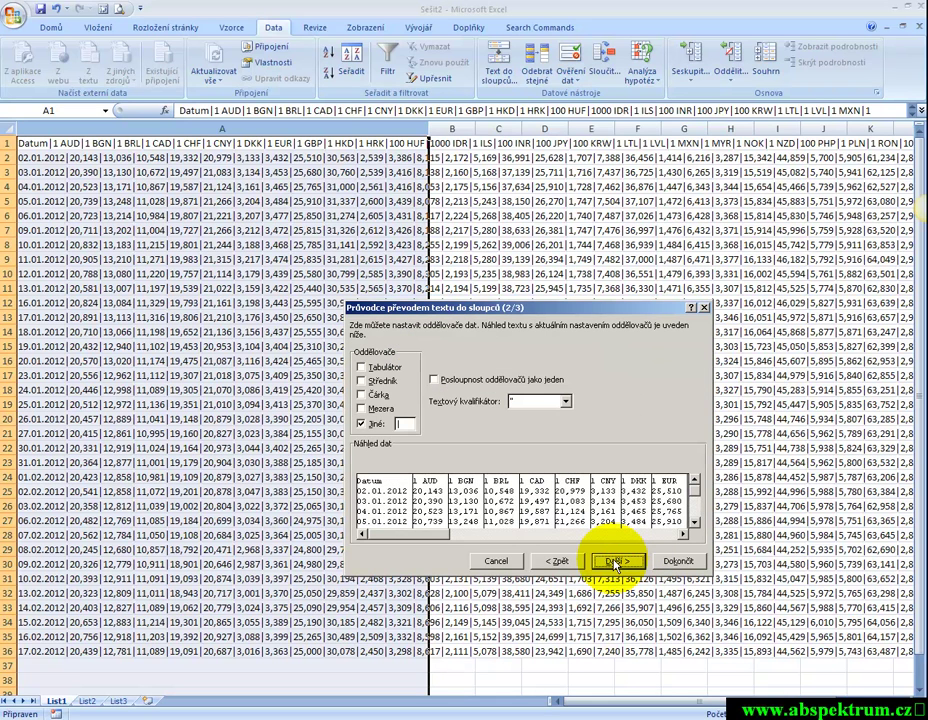
left_click(399, 424)
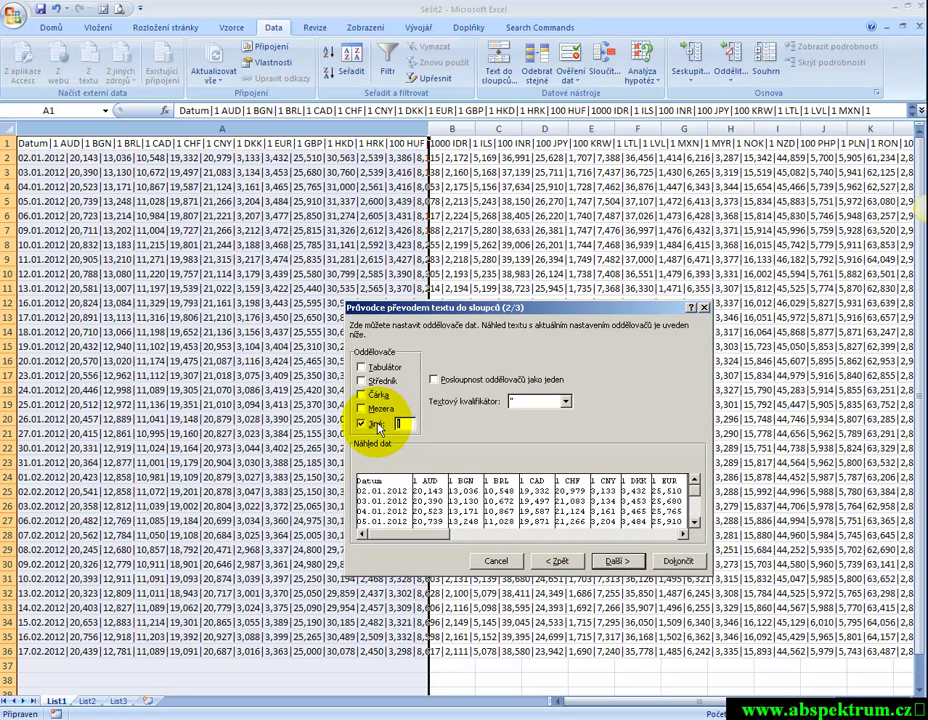
left_click(402, 424)
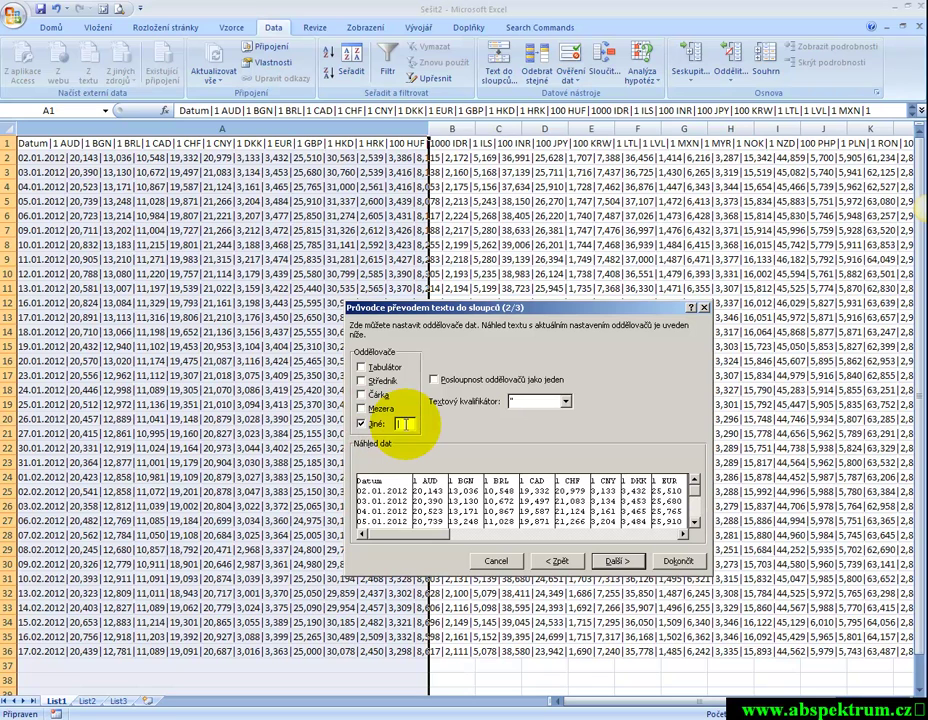
left_click(405, 424)
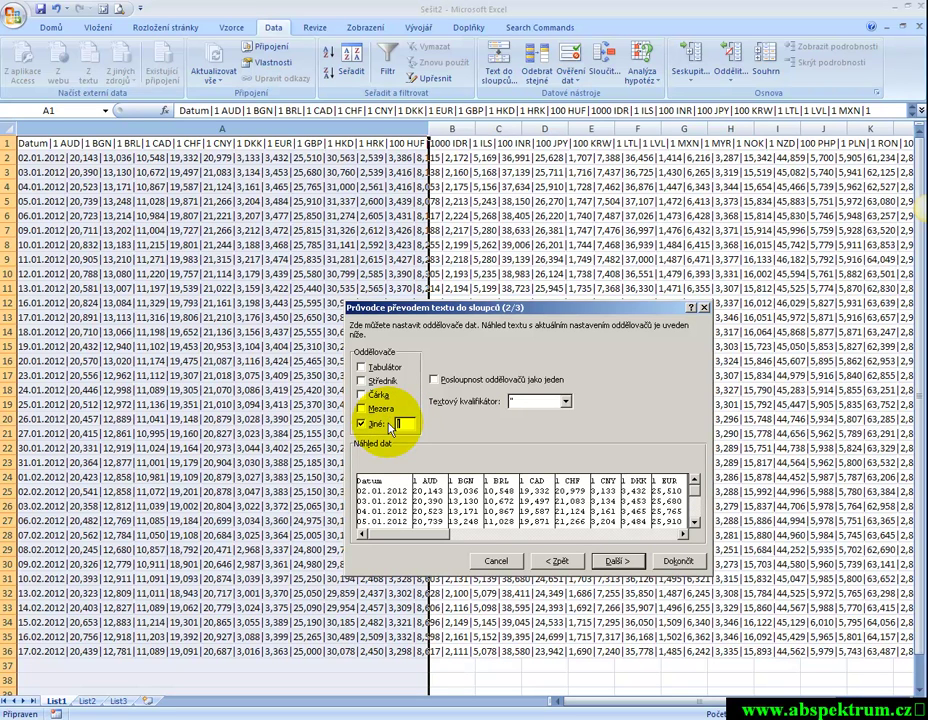
type("|")
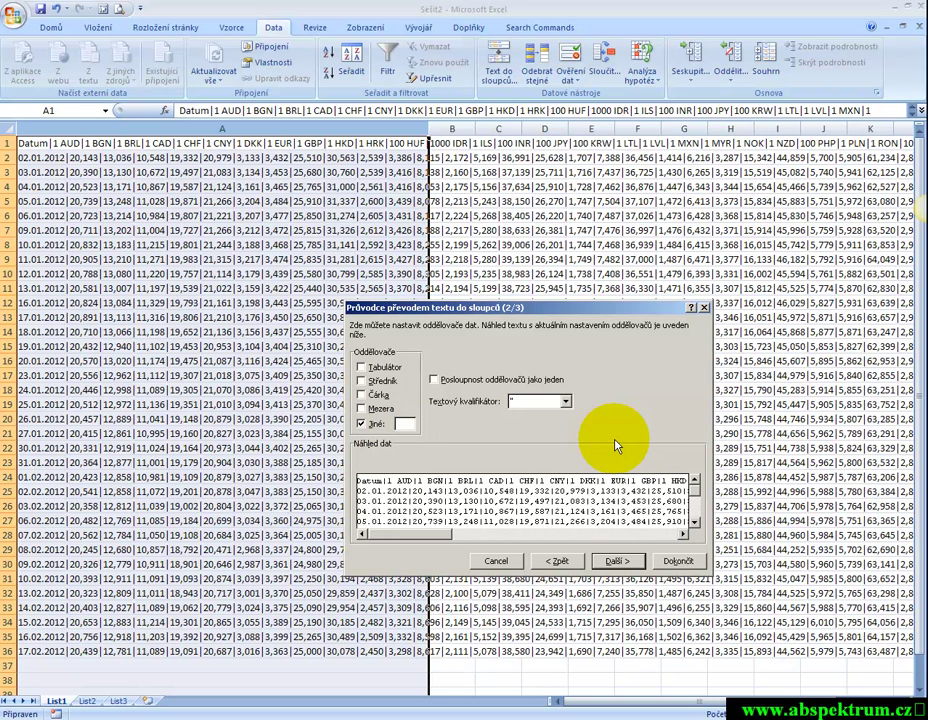
type("|")
left_click(424, 510)
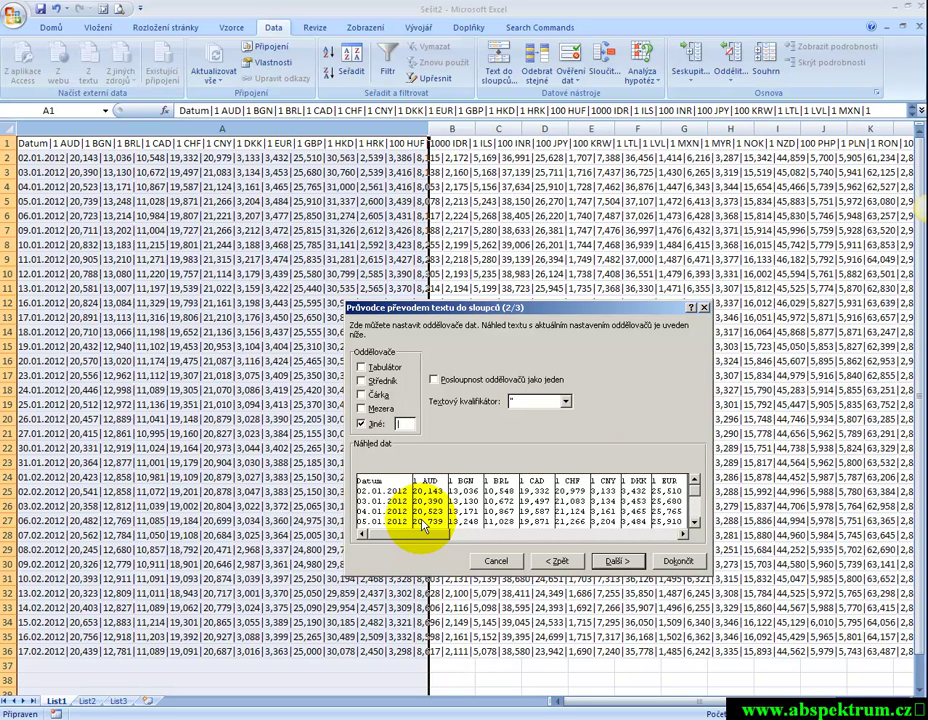
left_click(617, 563)
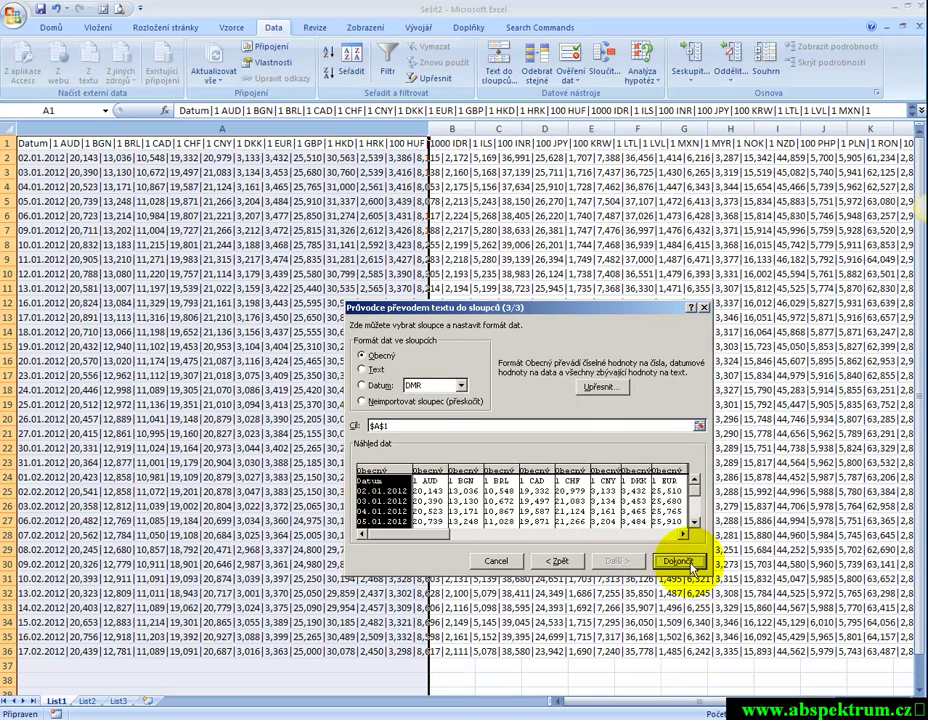
Step: Finish the split into Datum and currency columns from 1 AUD, then autofit column A to its dates
left_click(691, 565)
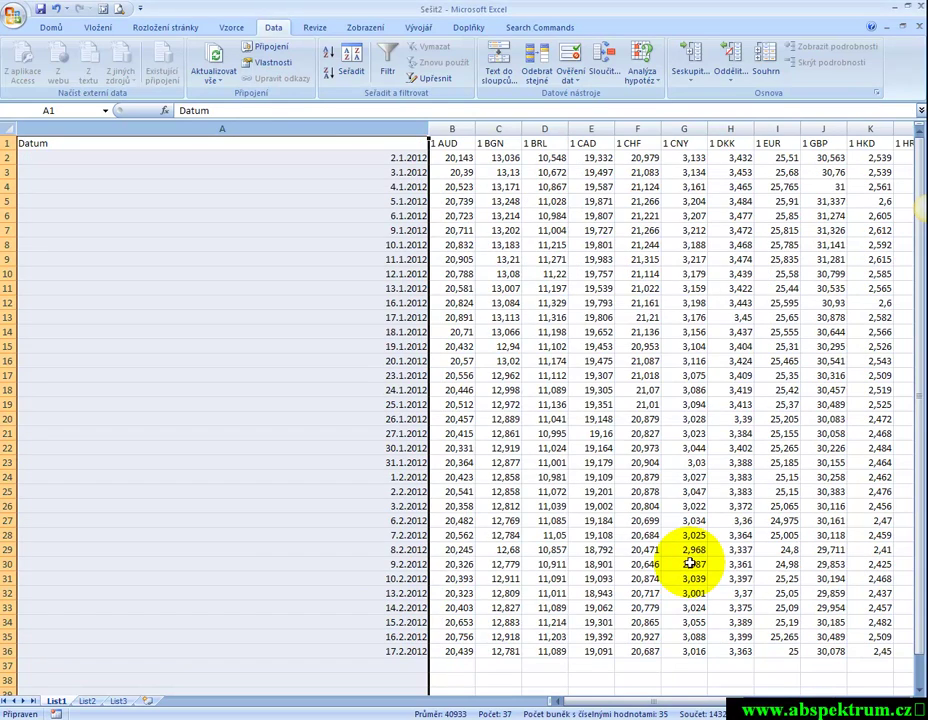
double_click(427, 131)
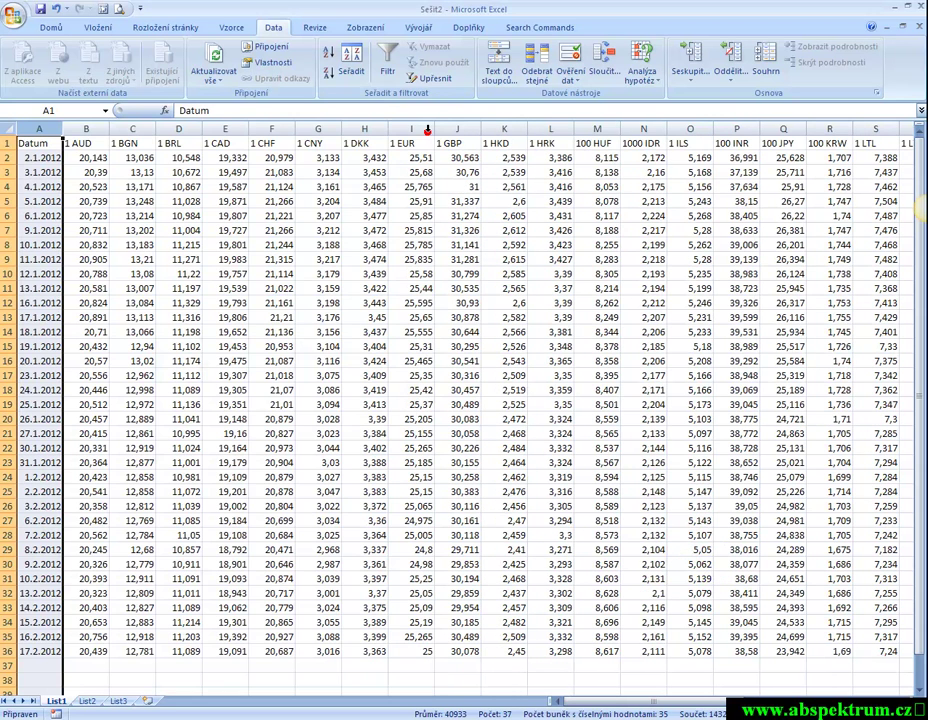